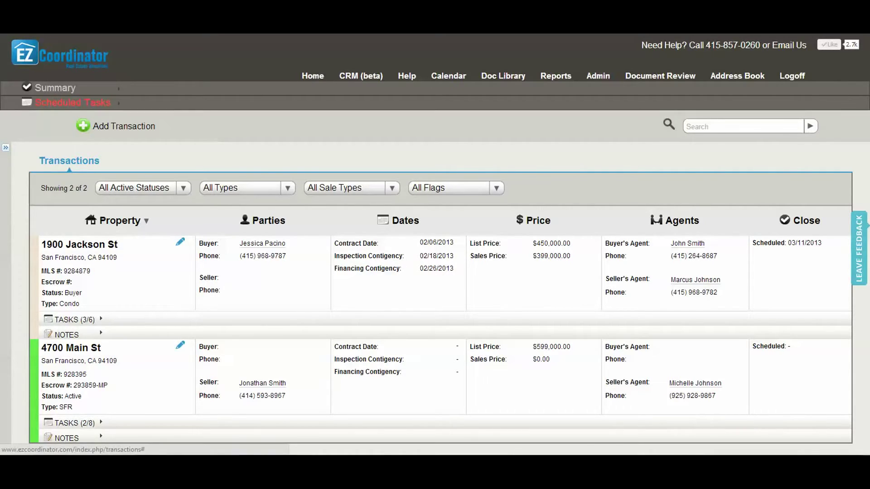
Glance at the summary statistics, then expand the Scheduled Tasks list
left_click(55, 88)
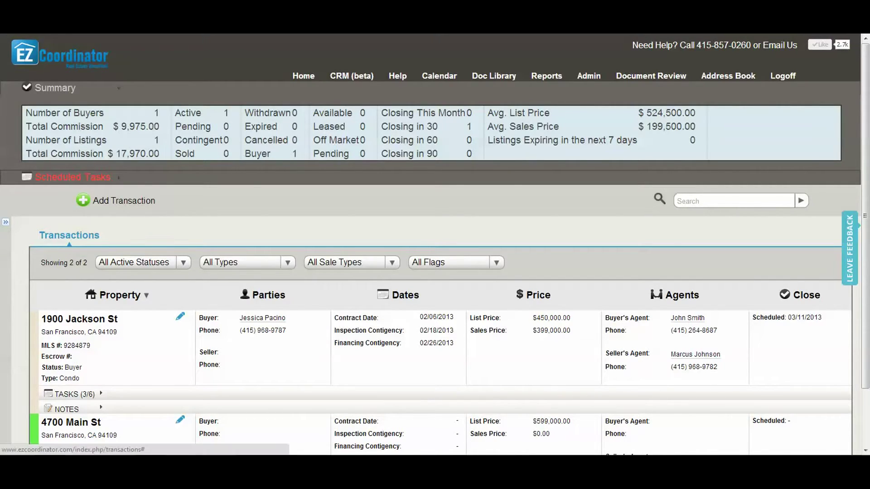
left_click(55, 88)
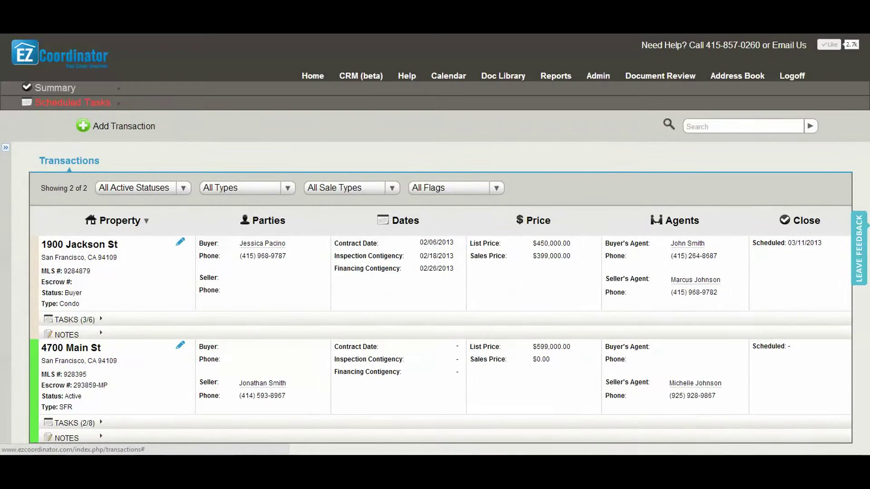
left_click(72, 102)
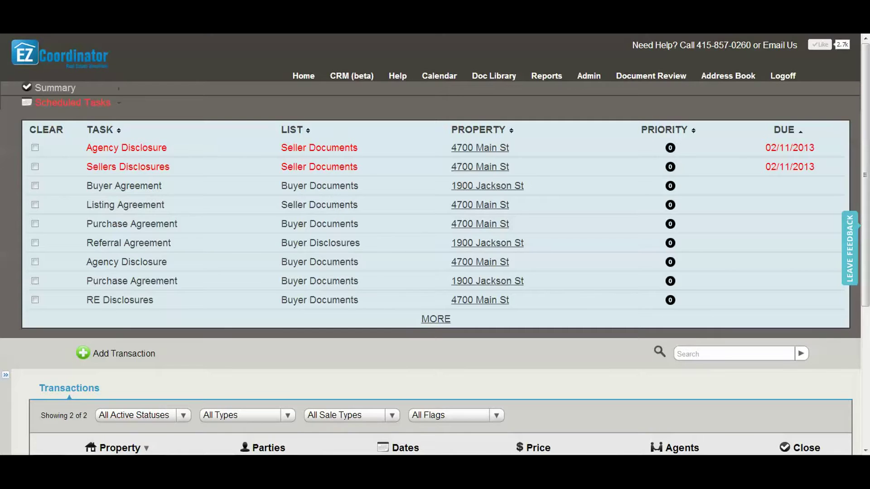
Clear the Buyer Agreement and Listing Agreement tasks, then view the transaction status filters
left_click(35, 186)
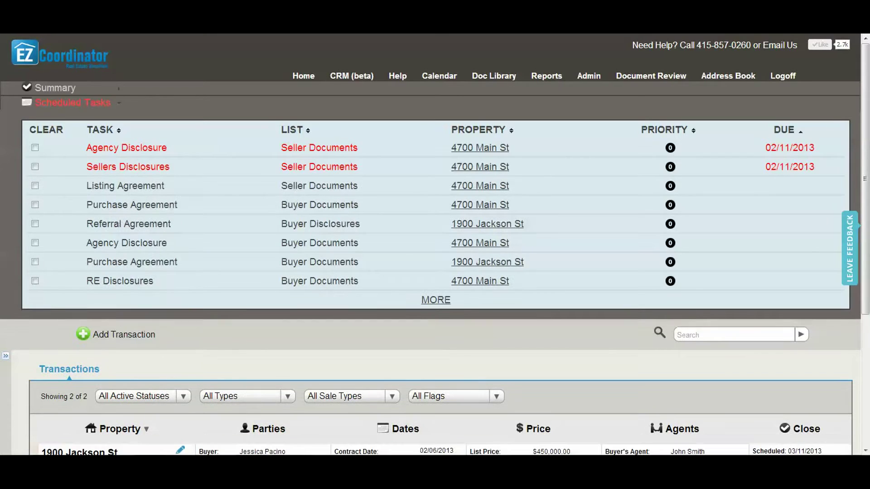
left_click(35, 186)
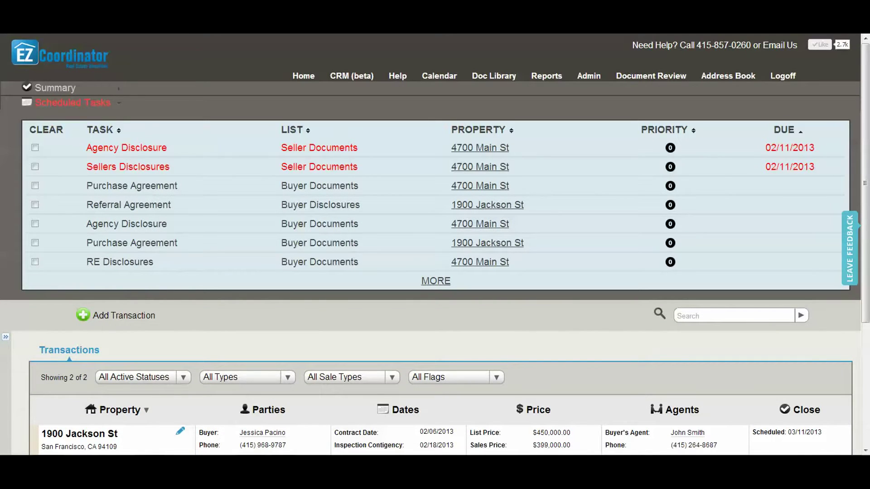
left_click(72, 102)
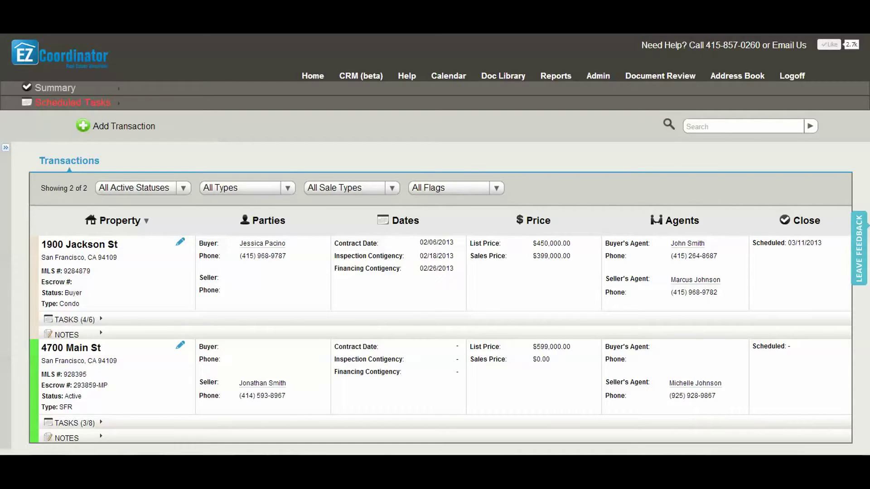
left_click(143, 187)
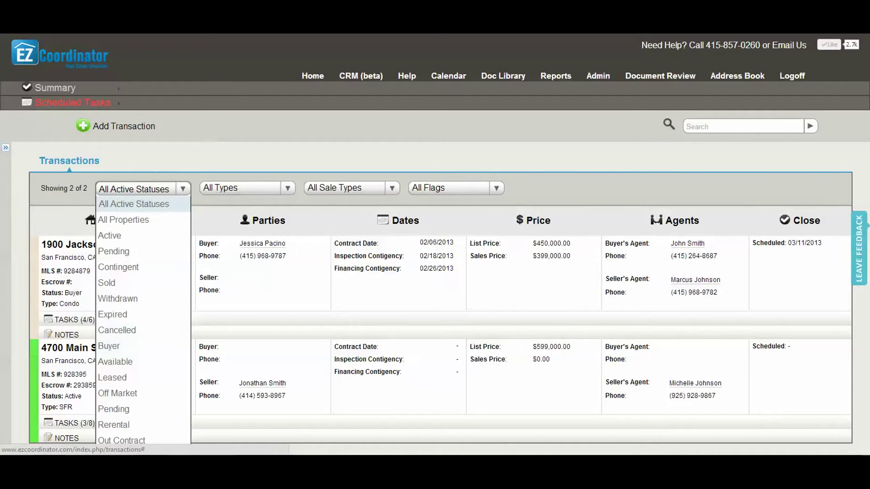
key("Escape")
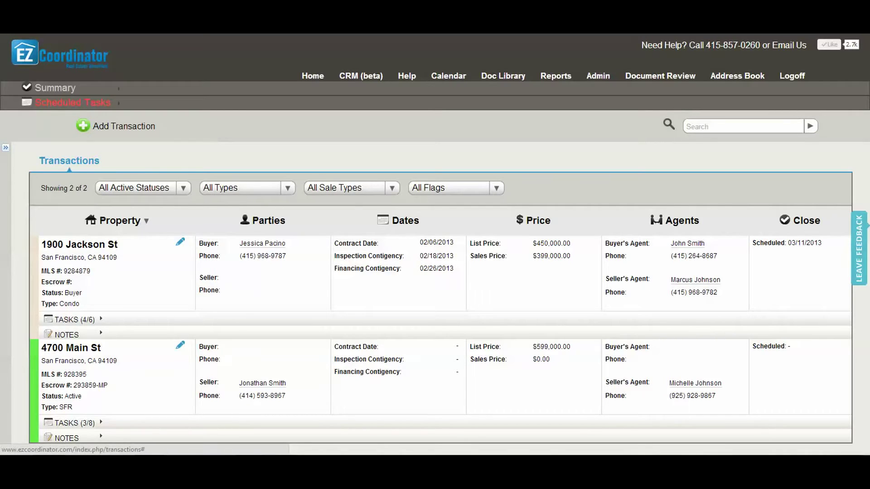
left_click(75, 319)
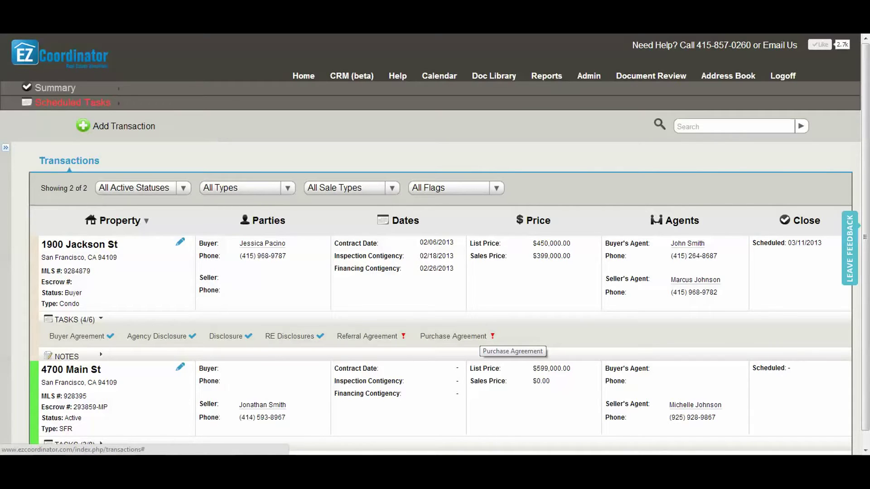
left_click(73, 320)
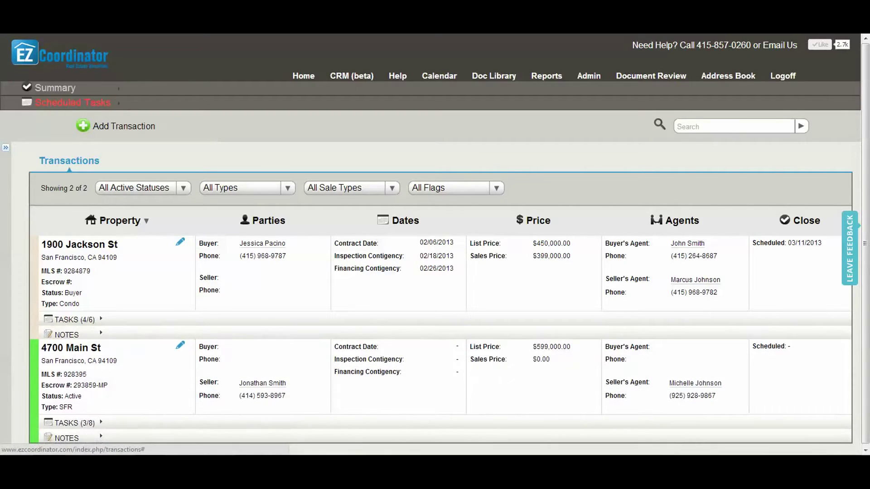
left_click(66, 335)
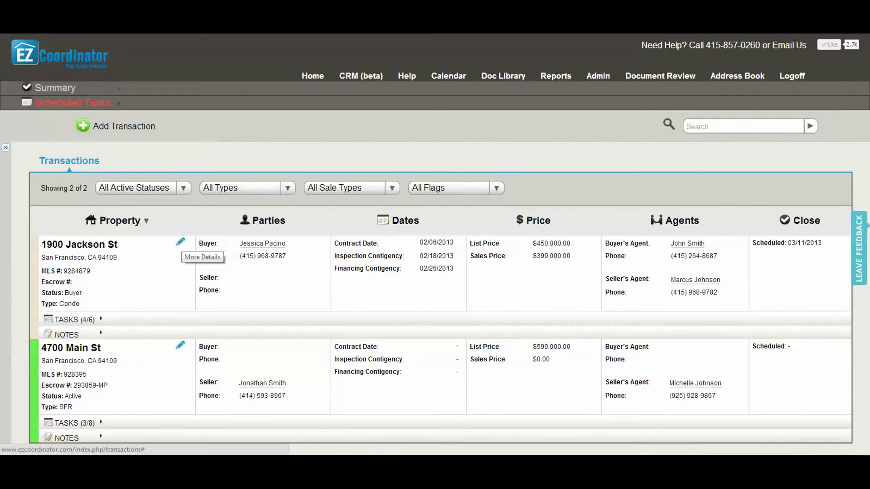
left_click(180, 242)
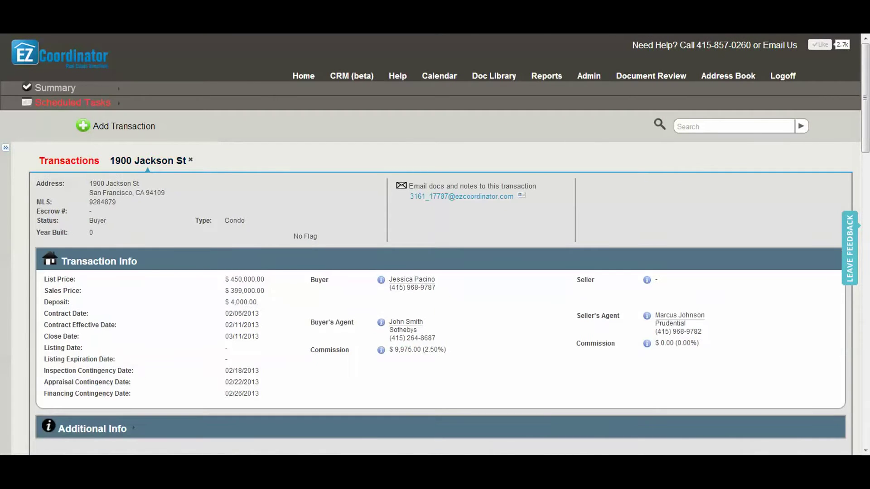
scroll(435, 245, "down", 2)
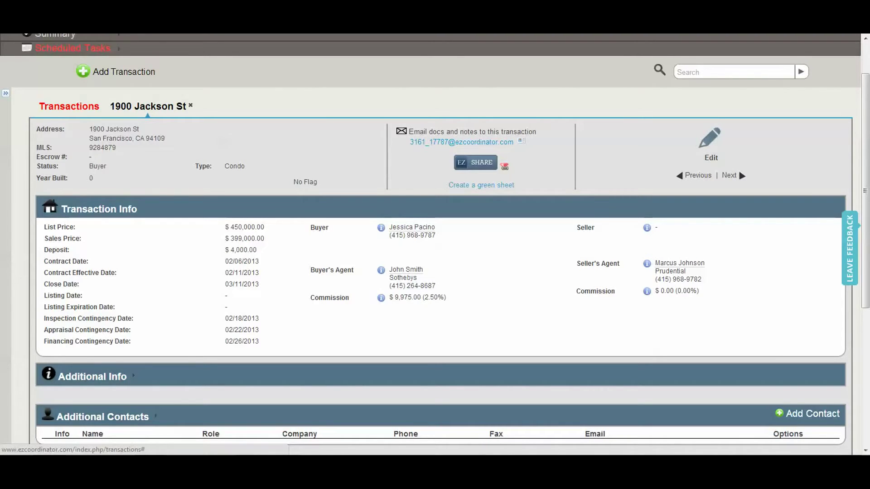
scroll(435, 244, "down", 2)
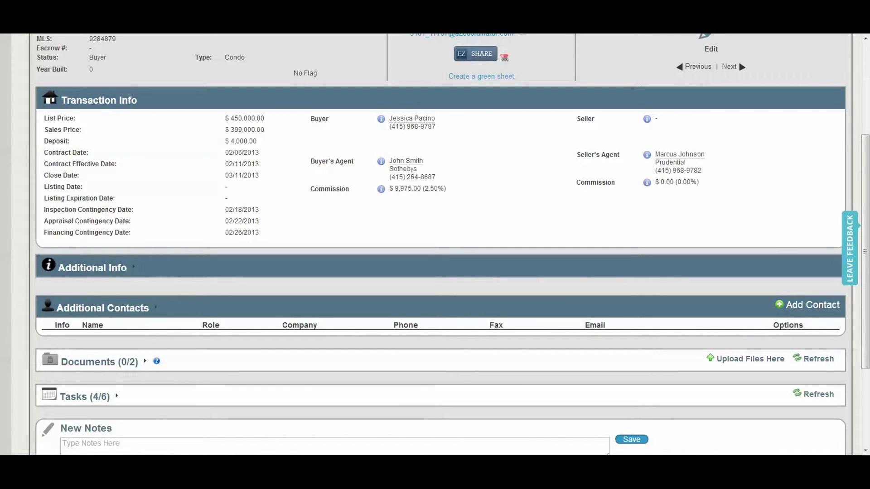
scroll(435, 245, "down", 1)
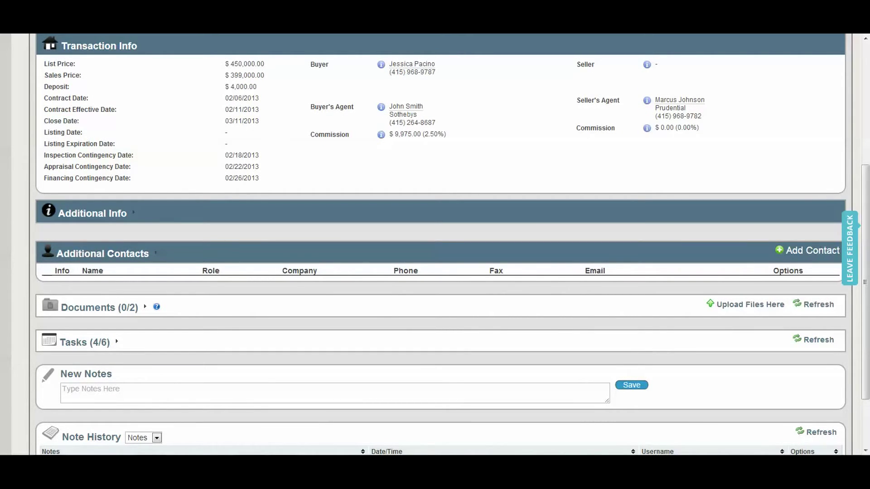
scroll(435, 245, "down", 1)
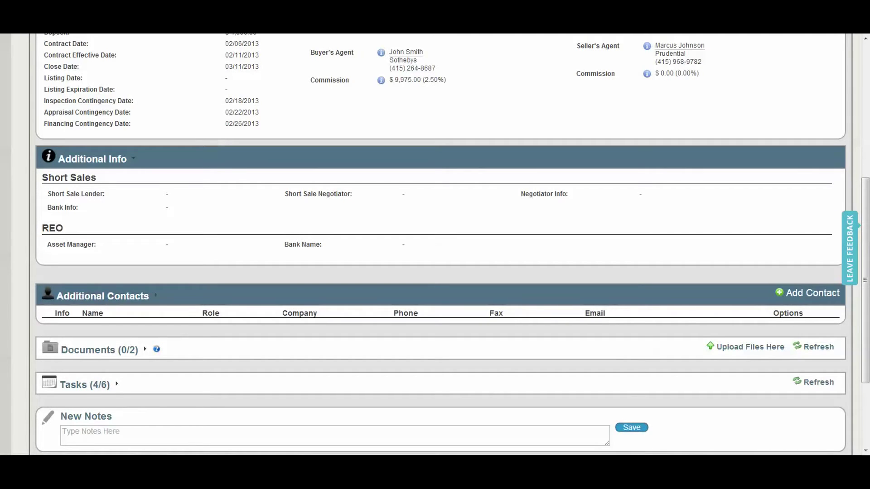
scroll(439, 245, "down", 3)
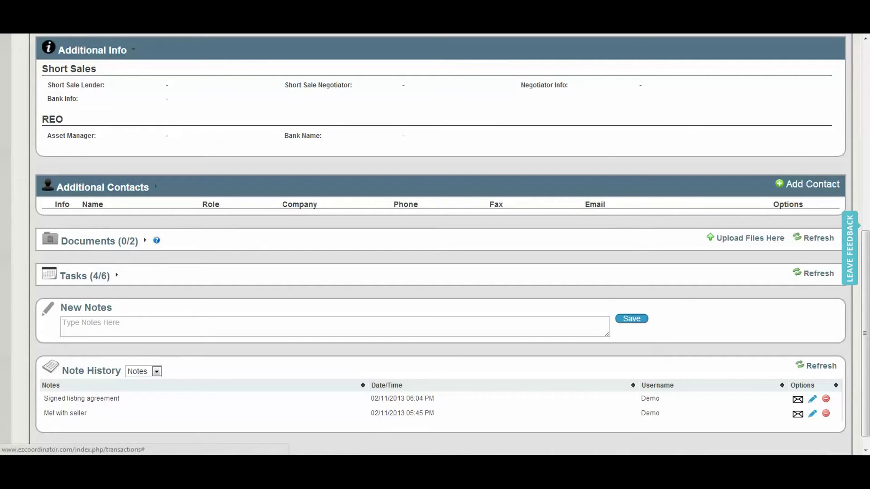
left_click(811, 184)
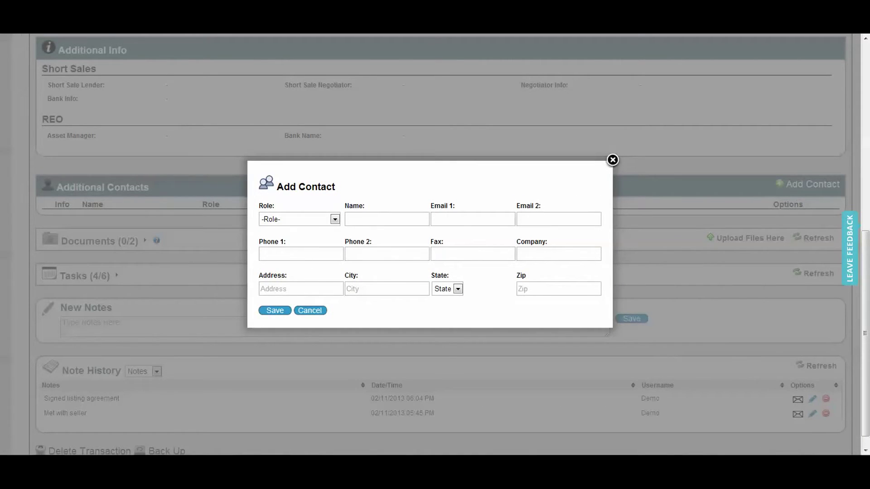
left_click(334, 219)
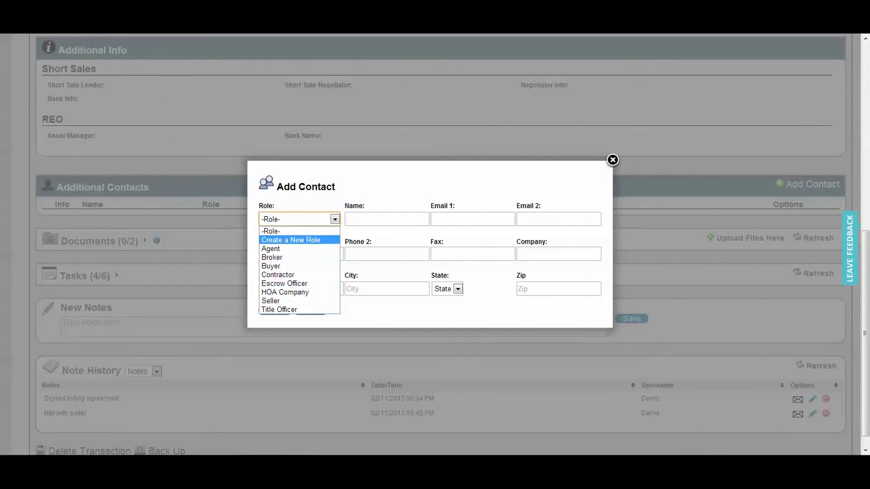
left_click(271, 231)
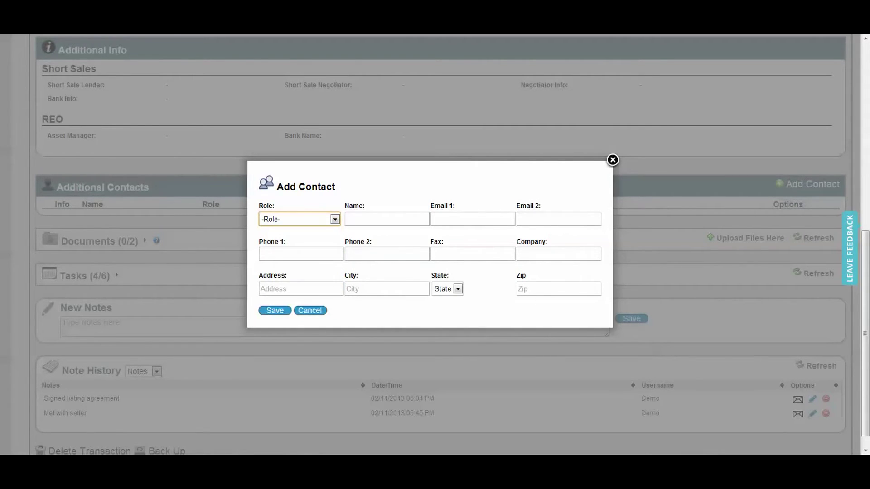
key("Escape")
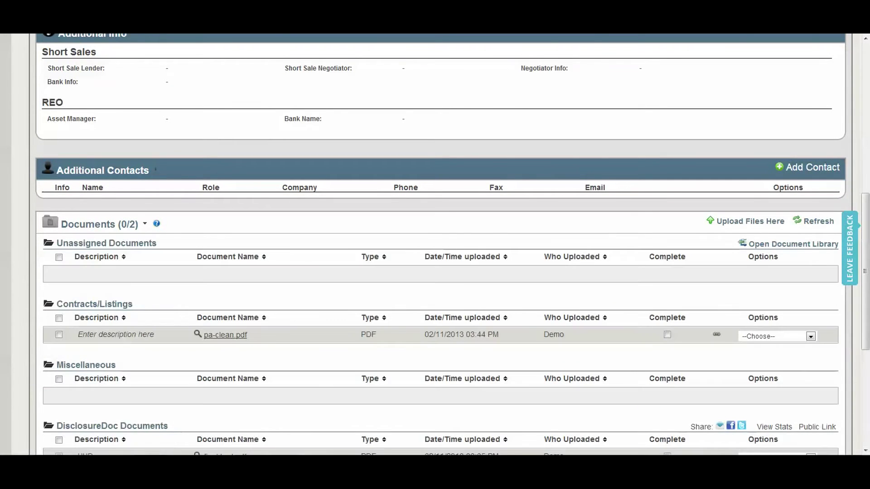
Drag pa-clean.pdf from Contracts/Listings down into the Miscellaneous document group
scroll(435, 244, "down", 3)
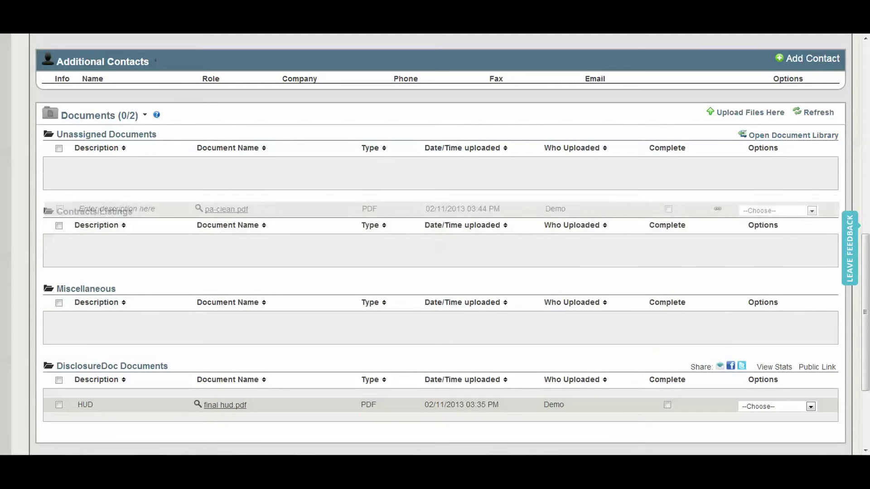
left_click_drag(118, 226, 129, 185)
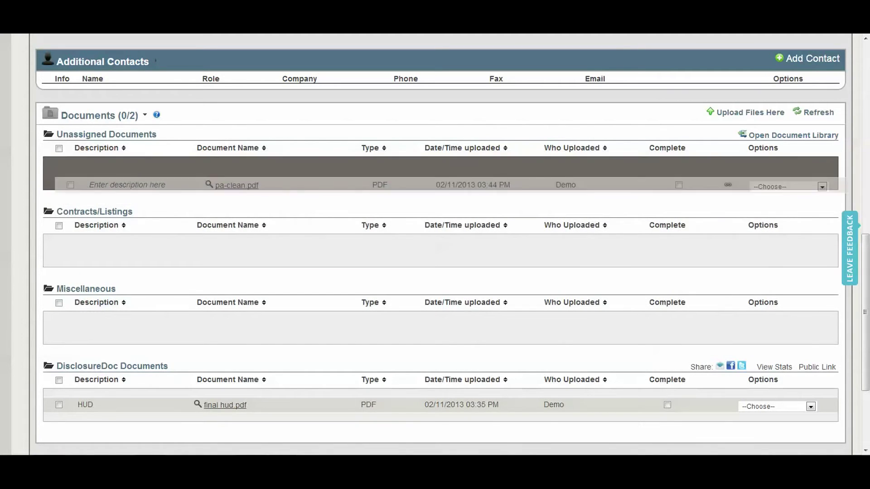
left_click_drag(129, 185, 130, 322)
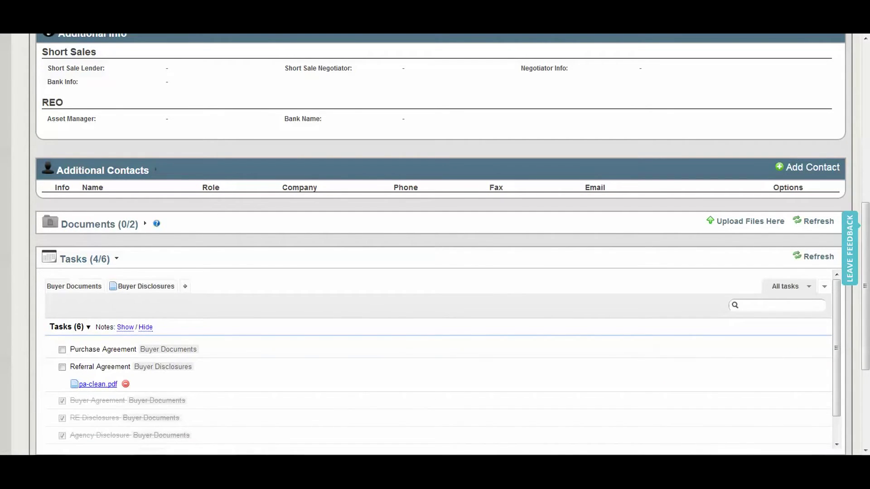
left_click(74, 286)
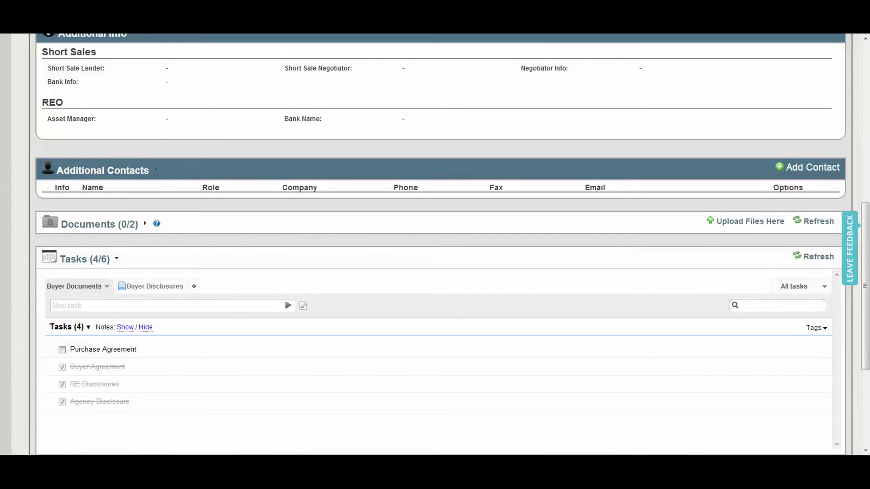
left_click(154, 287)
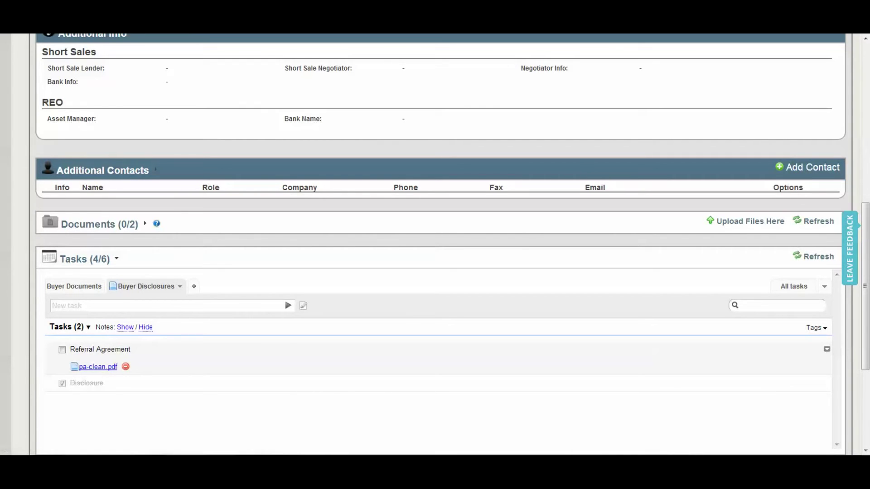
scroll(435, 245, "down", 2)
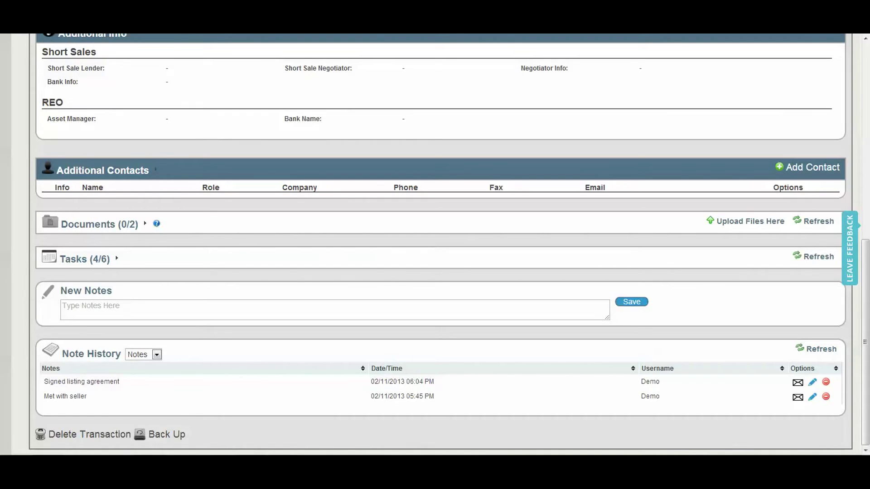
Filter Note History to Logs, then to Emails, and jump back to the page top
left_click(157, 355)
left_click(136, 383)
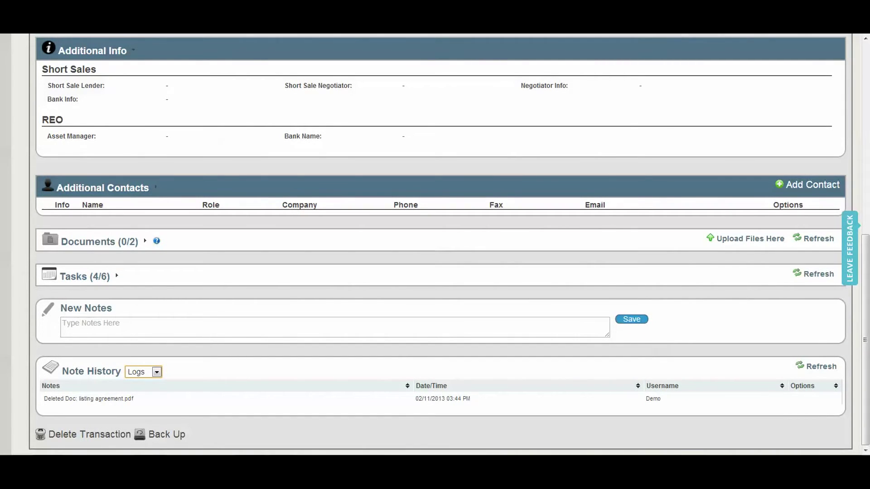
left_click(156, 372)
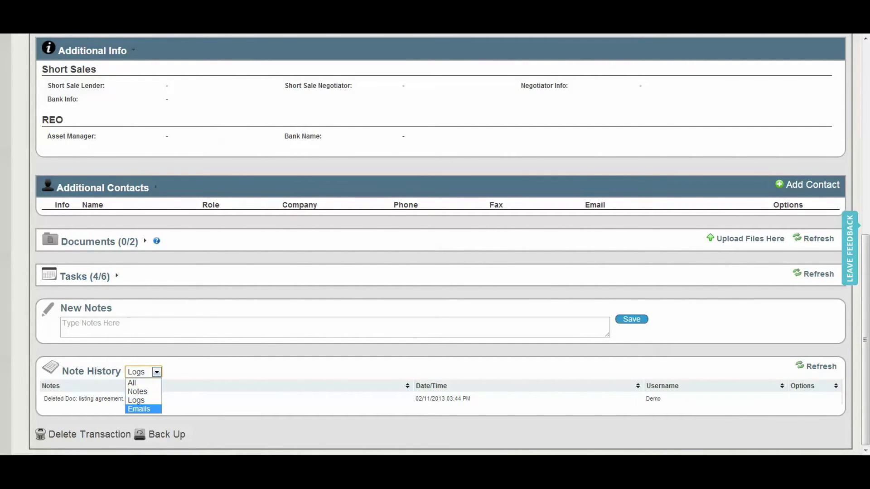
left_click(140, 407)
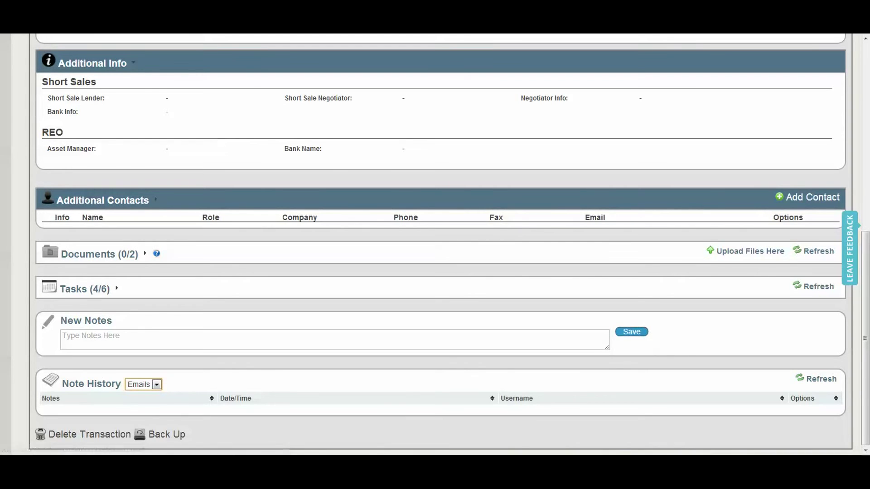
left_click(166, 434)
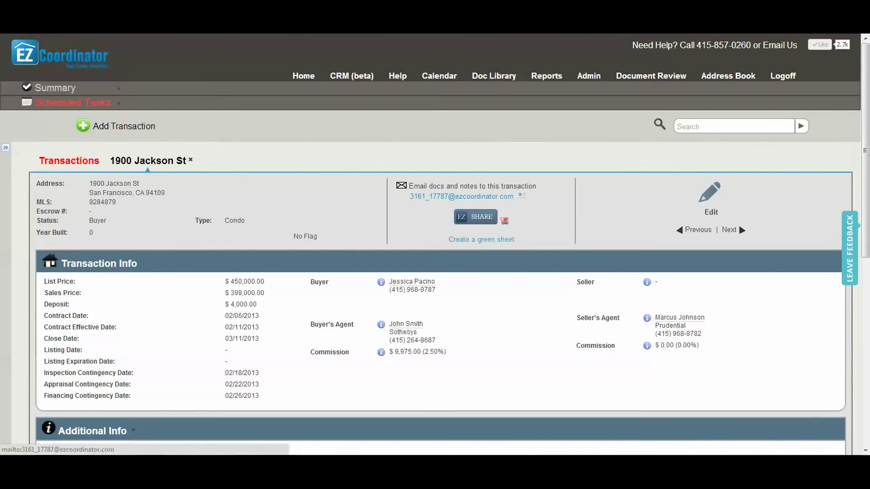
Open the Calendar and browse the Transaction filter, leaving it at All
left_click(439, 75)
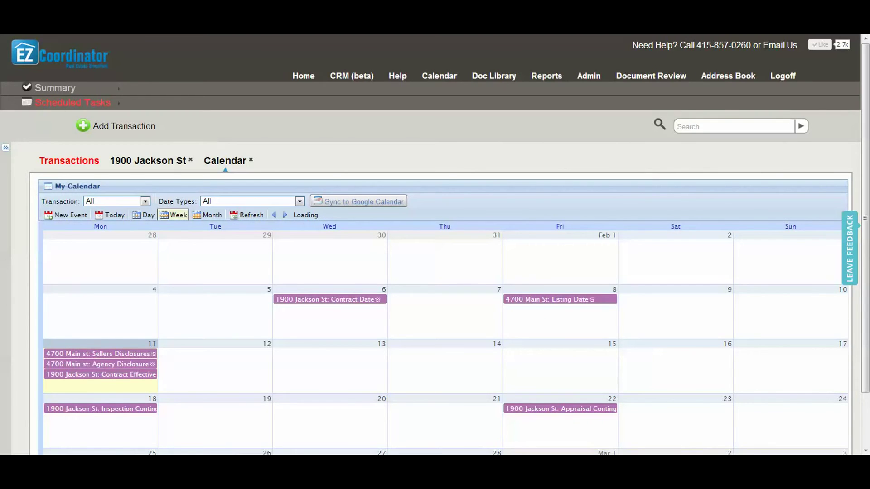
key("Down")
key("Down")
Keep the Date Types filter at All, then bring up Document Review
key("Down")
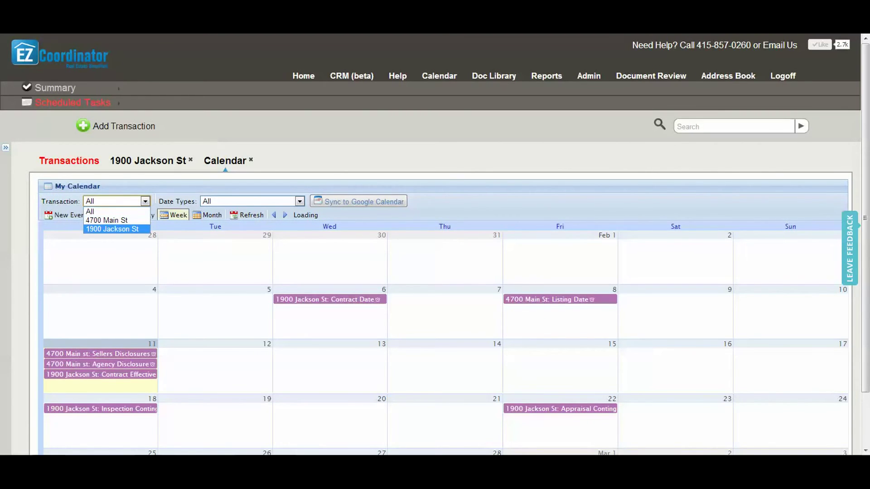
key("Up")
key("Up")
key("Down")
key("Down")
key("Escape")
key("Tab")
key("alt+Down")
key("Down")
key("Down")
key("Down")
key("Up")
key("Up")
key("Up")
key("Up")
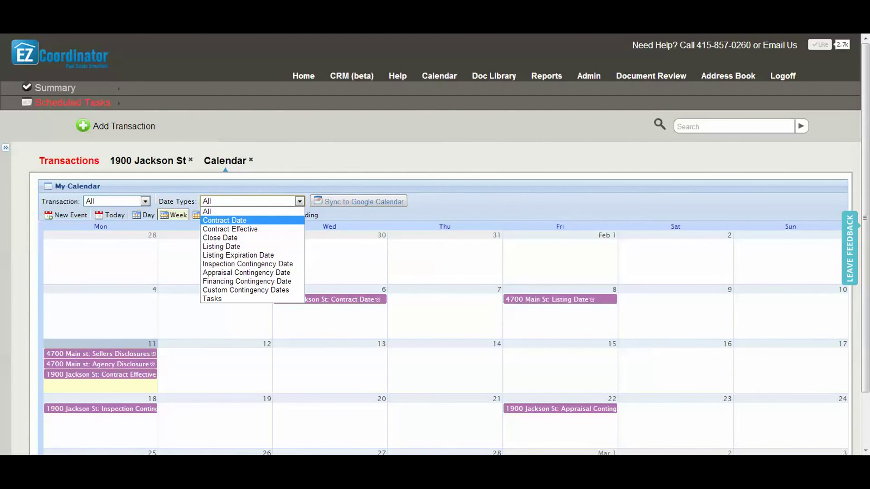
key("Up")
key("Return")
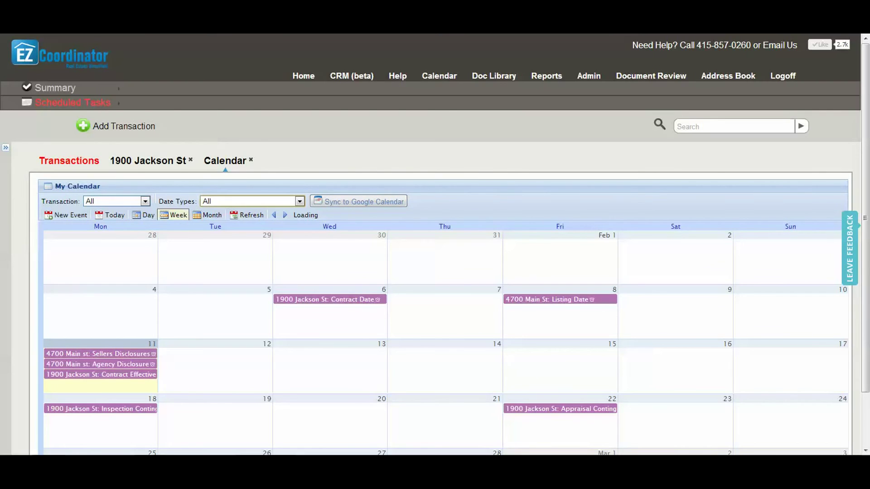
left_click(651, 75)
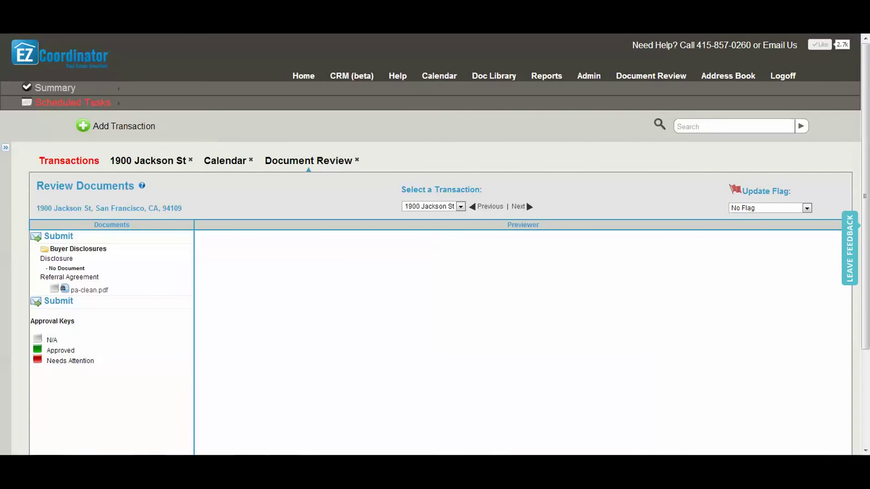
left_click(460, 206)
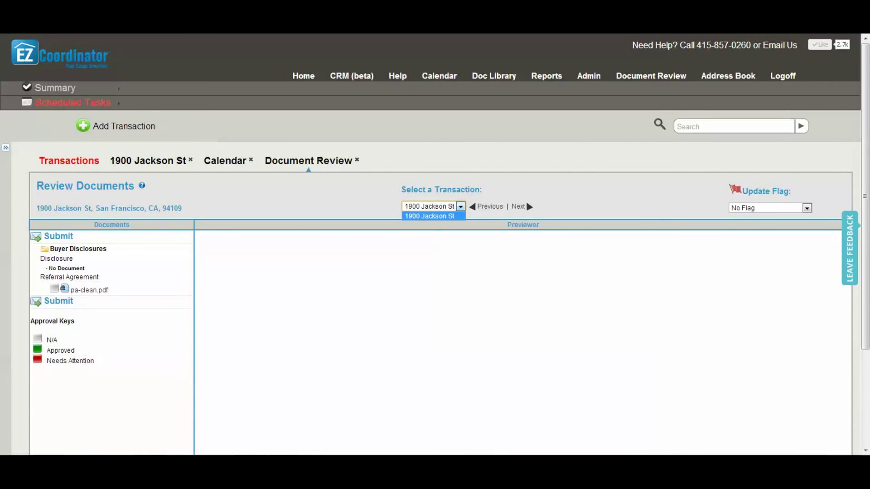
left_click(430, 213)
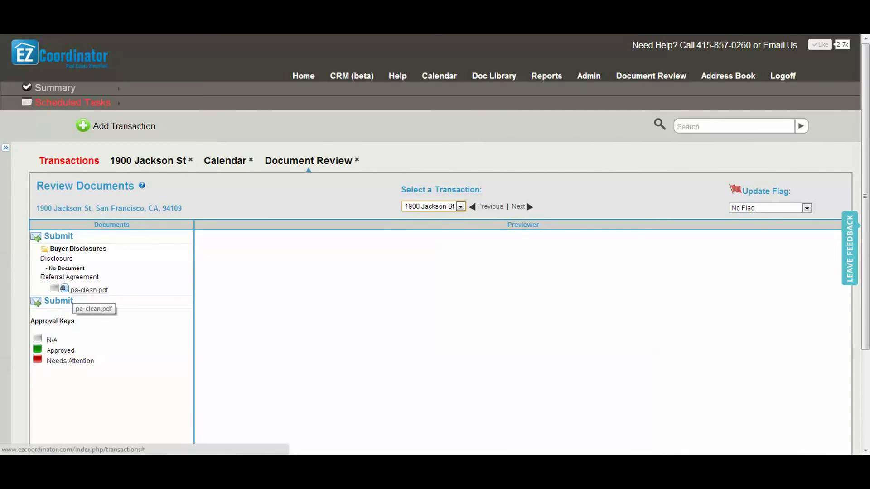
left_click(89, 290)
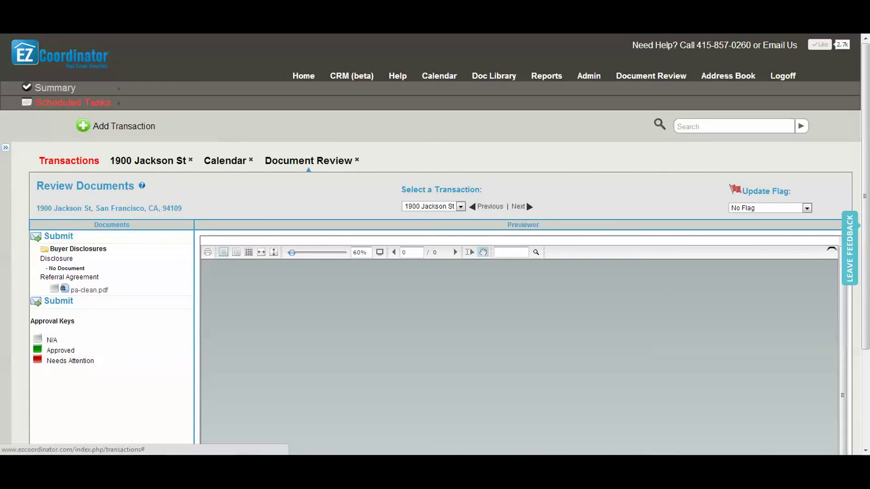
left_click(61, 295)
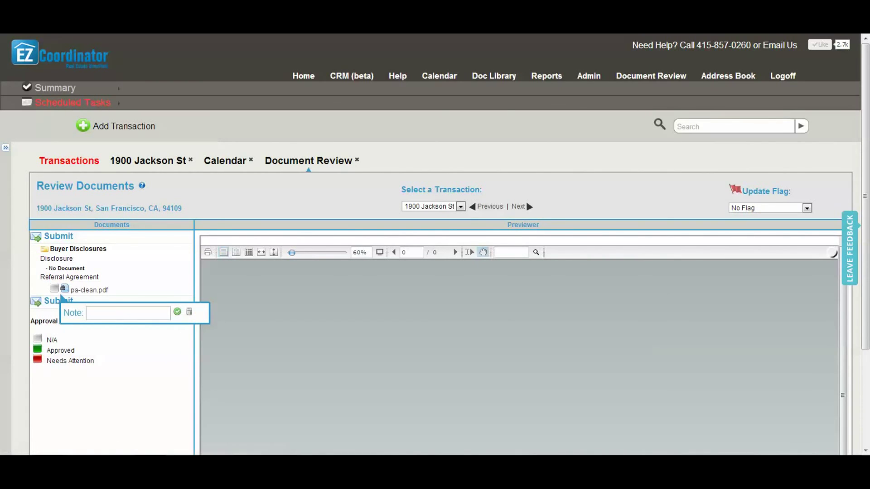
type("Please sign")
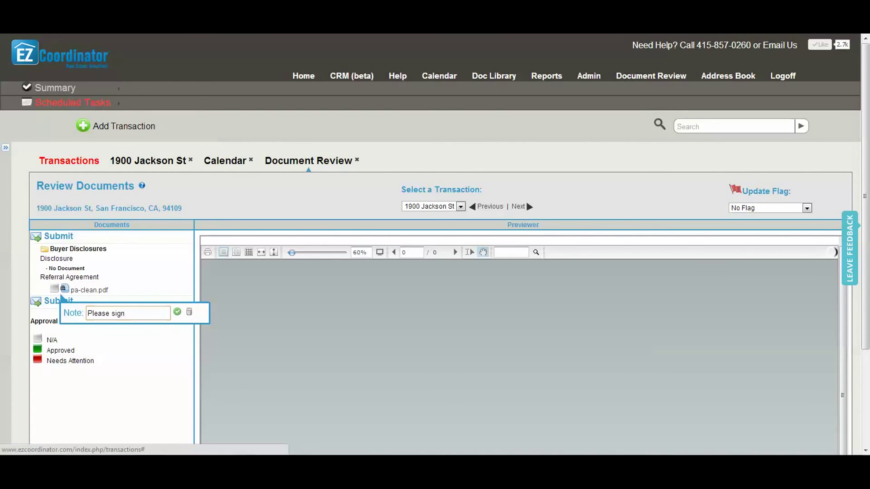
key("Return")
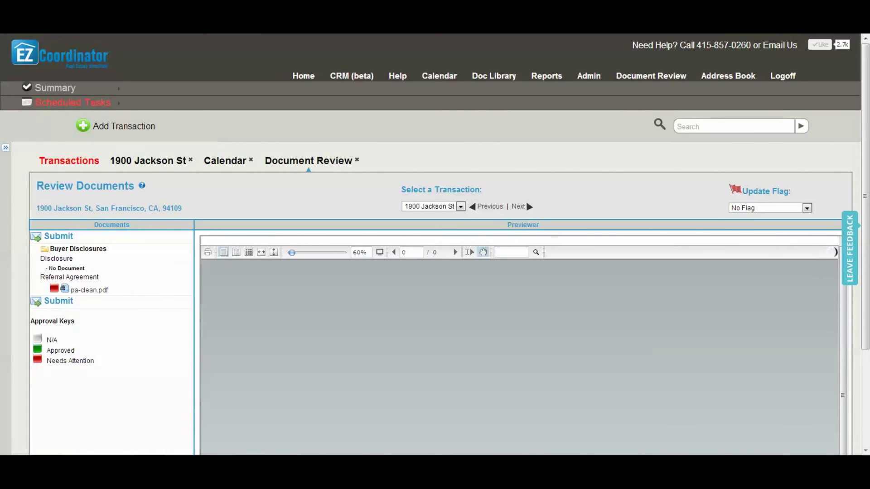